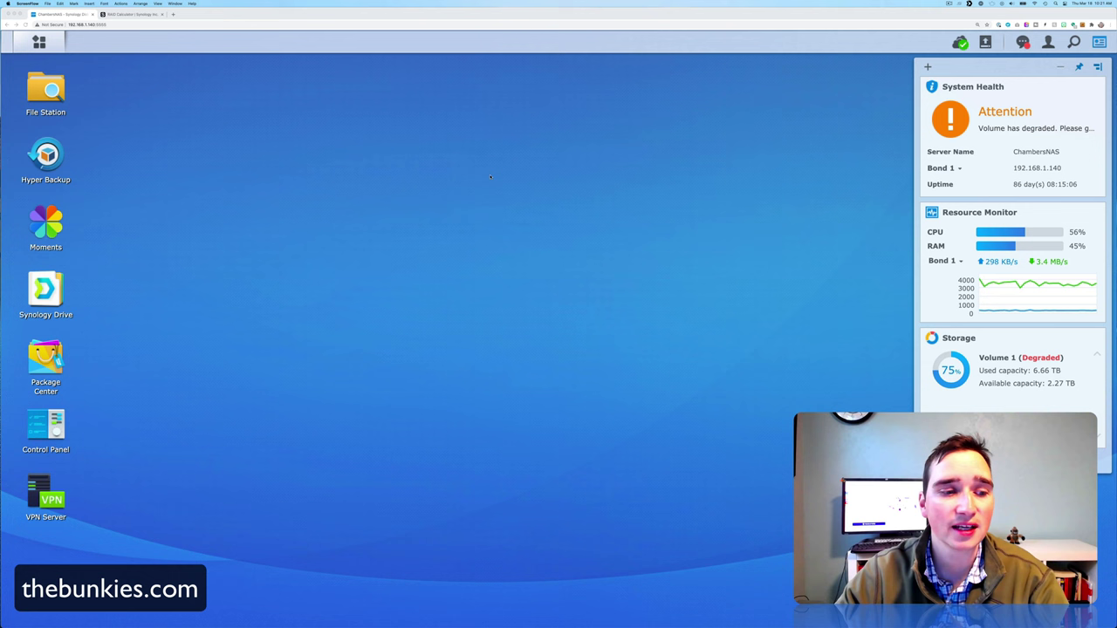
- Open Storage Manager, view the storage pool details and the HDD/SSD drive list, and move the window higher on the desktop
click(39, 42)
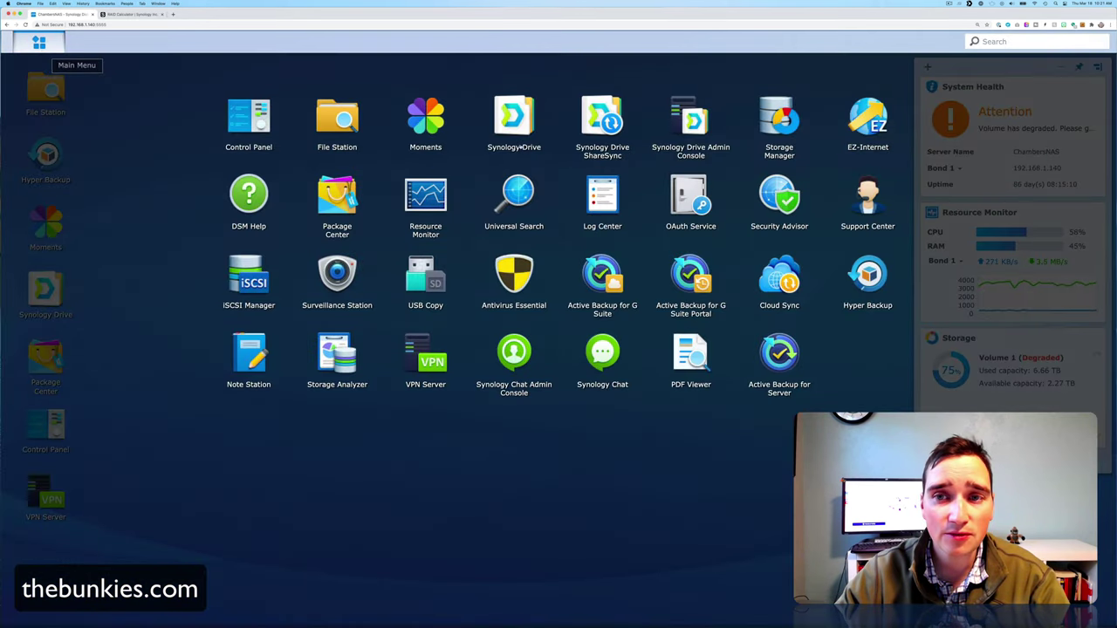
click(775, 117)
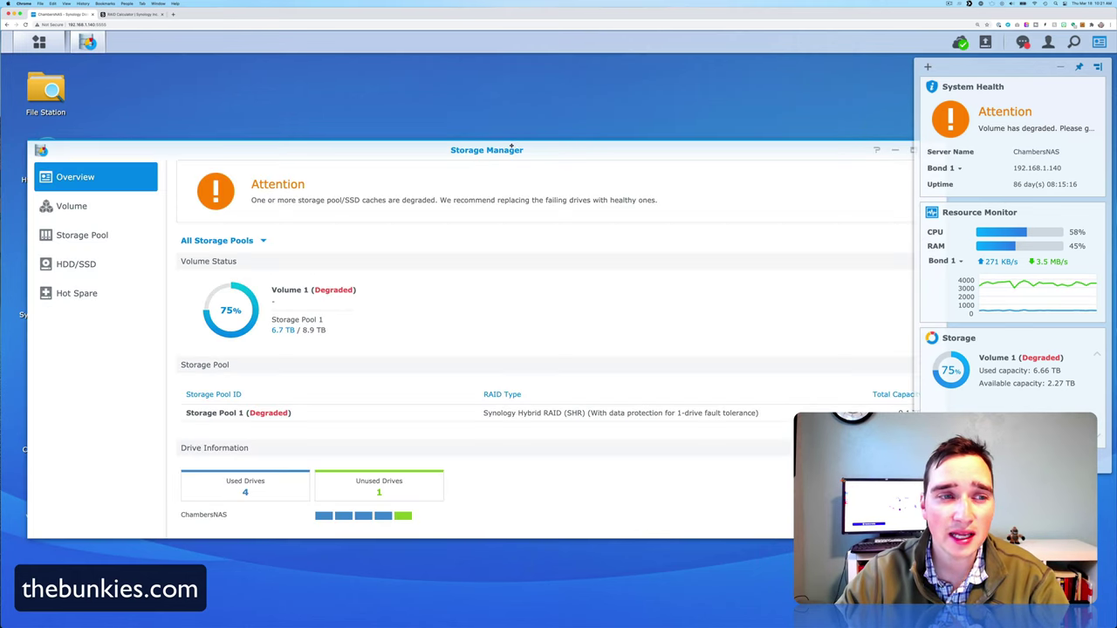
click(140, 236)
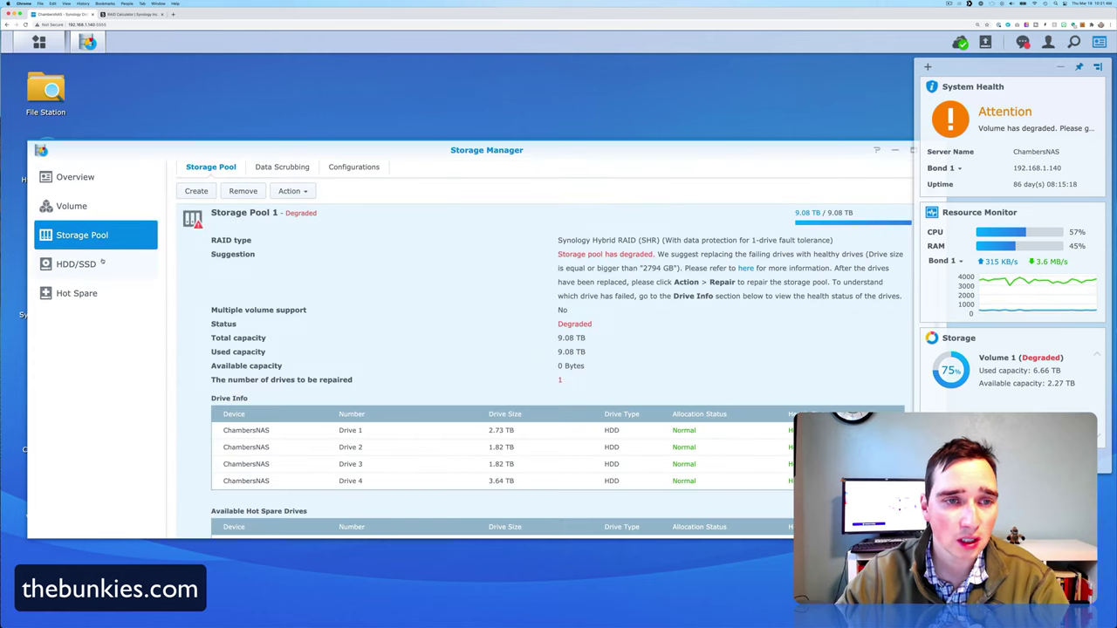
click(103, 266)
drag(369, 144, 383, 74)
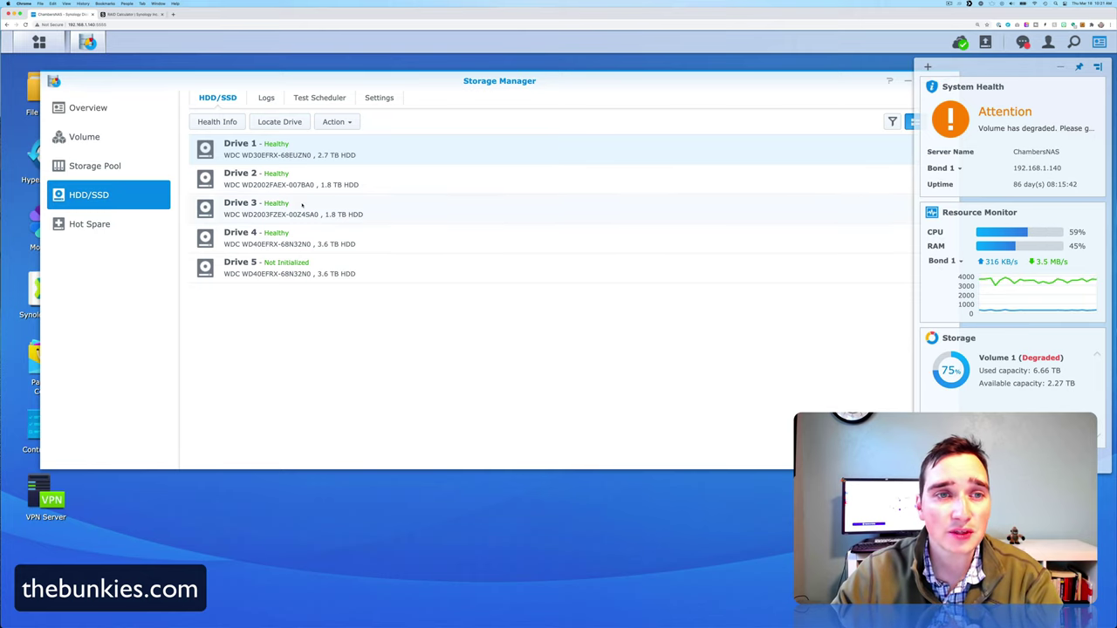
- Review the drive logs, the storage pool and the volume details, and return to the installed drives list
click(265, 98)
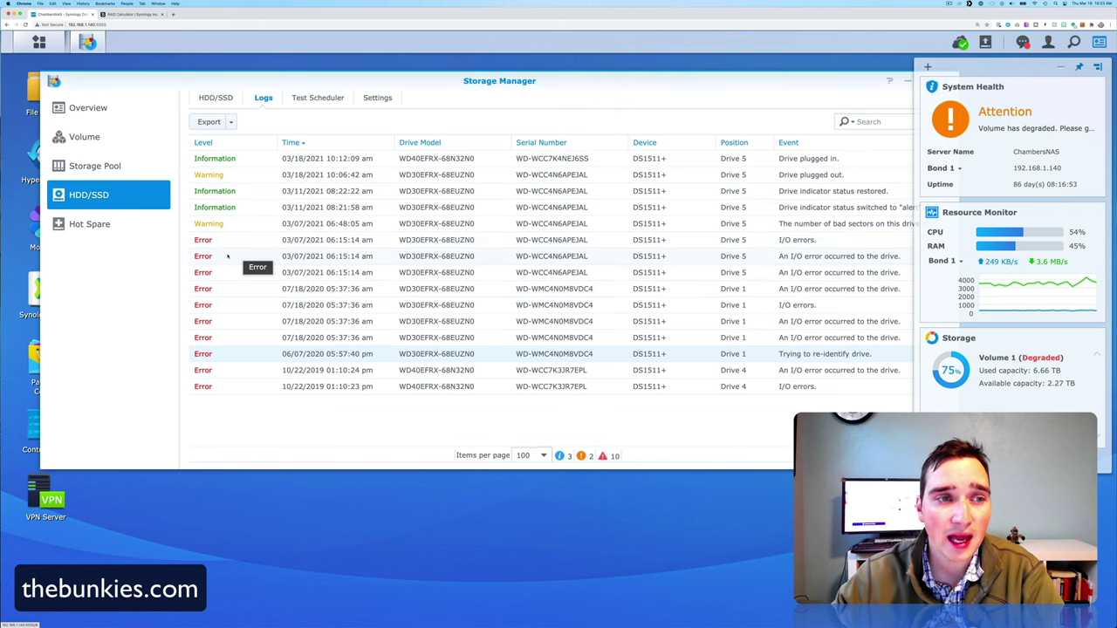
click(140, 167)
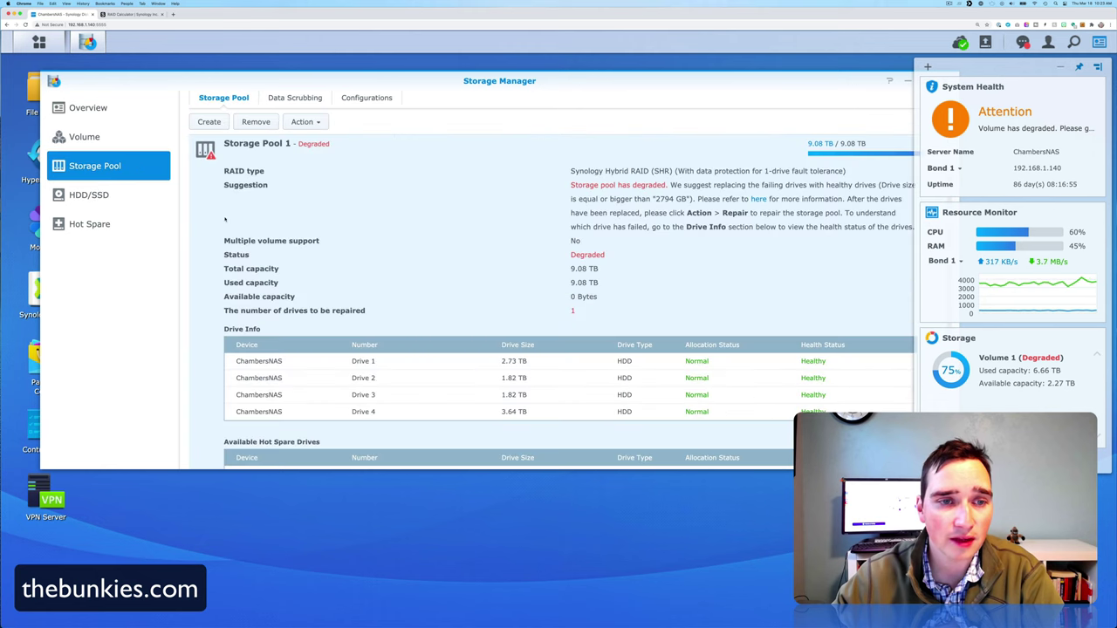
click(107, 134)
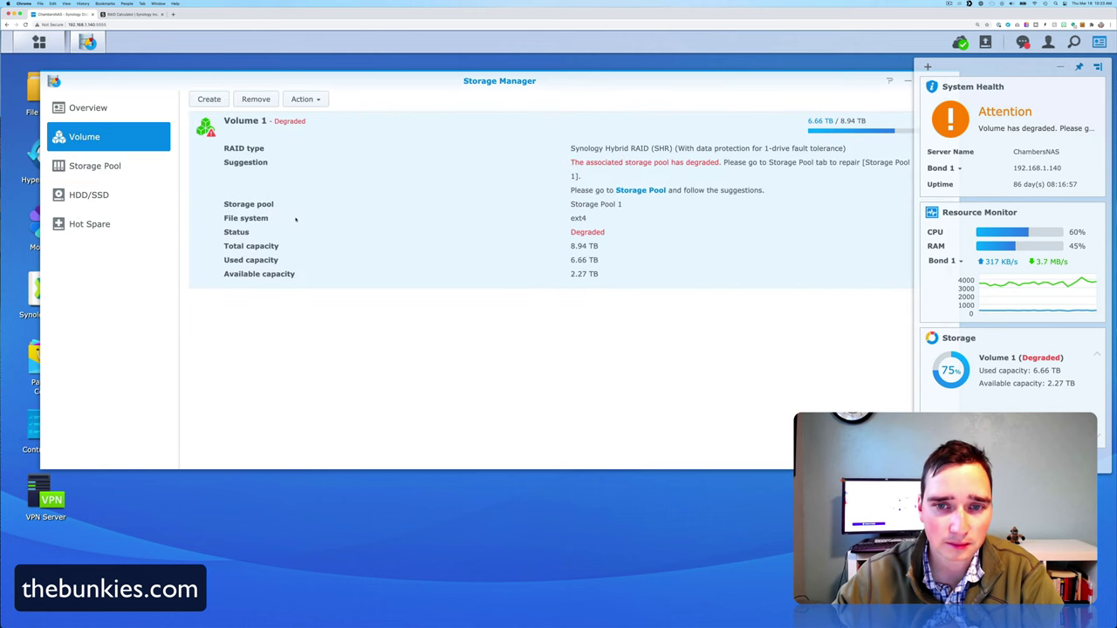
click(110, 195)
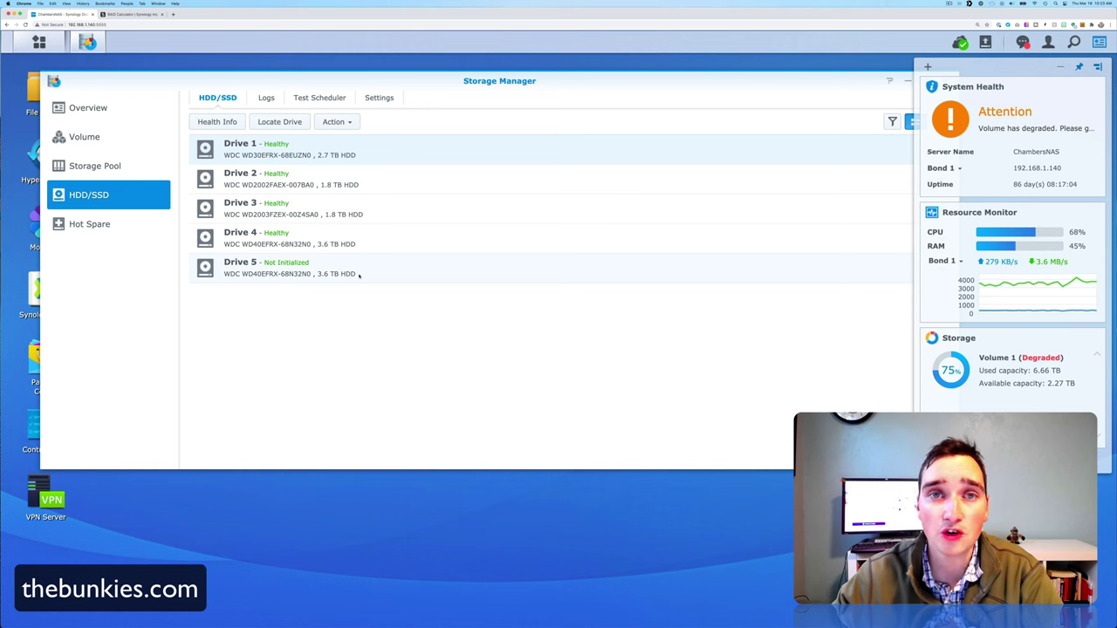
- In Synology's RAID Calculator, fill four bays with 3 TB, 2 TB, 2 TB and 4 TB drives, checking sizes against the NAS drive list
click(129, 15)
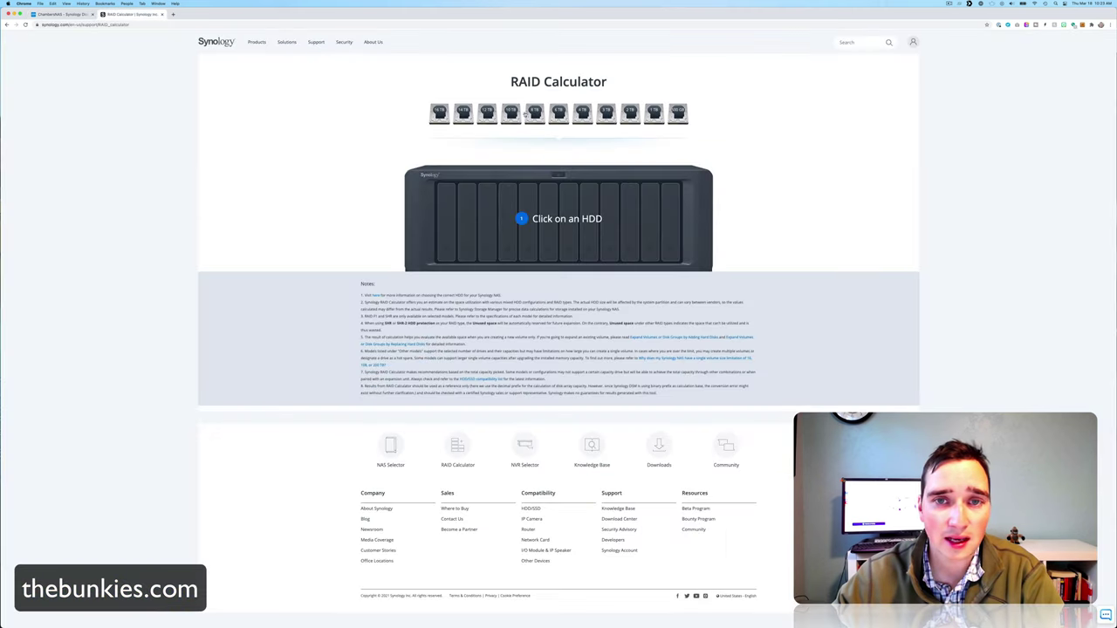
click(606, 113)
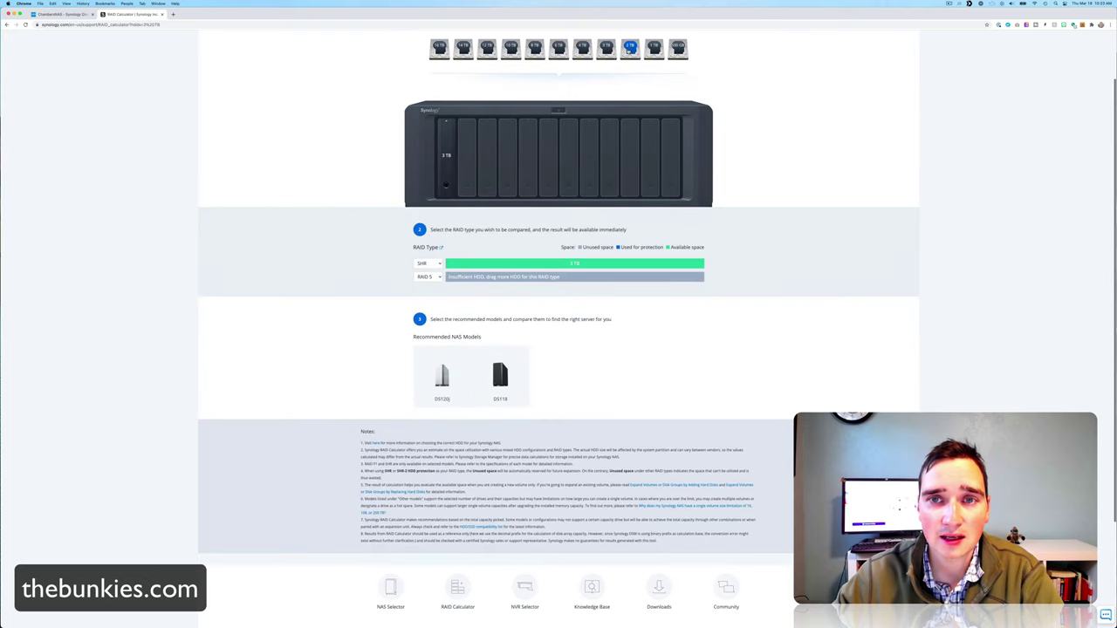
click(630, 48)
key(super+equal)
key(super+equal)
key(super+equal)
key(super+equal)
key(super+equal)
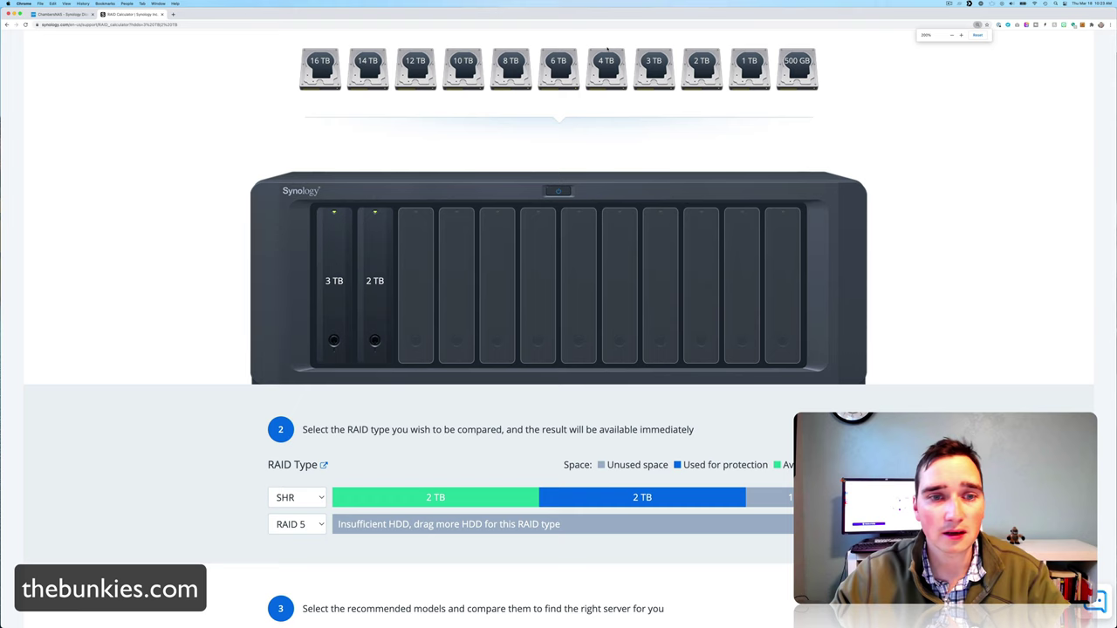
click(57, 15)
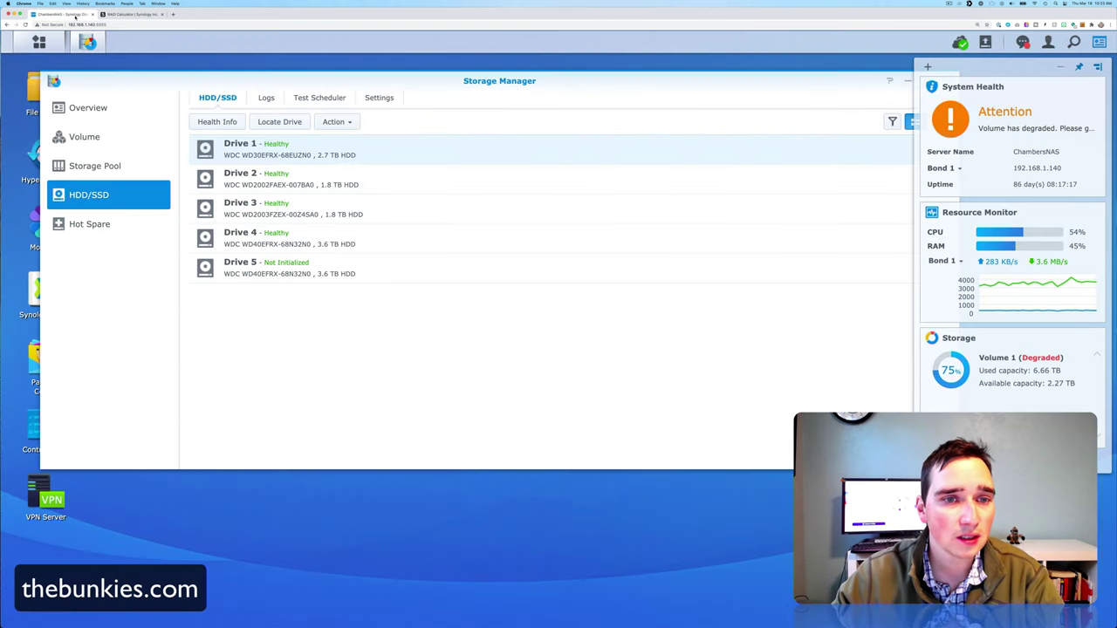
click(122, 15)
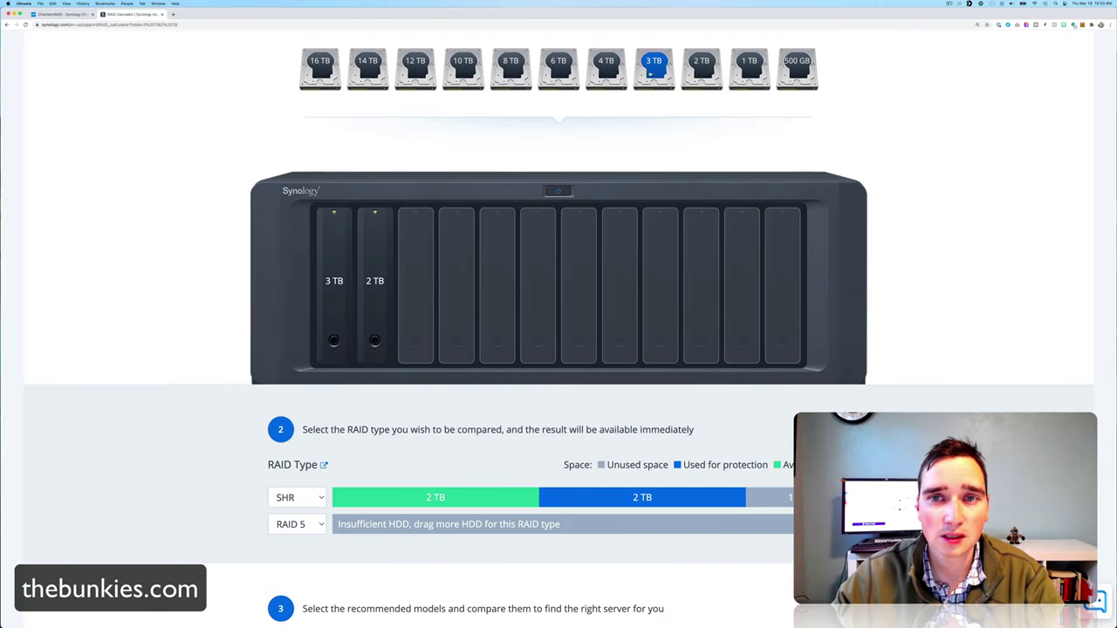
click(700, 70)
click(607, 70)
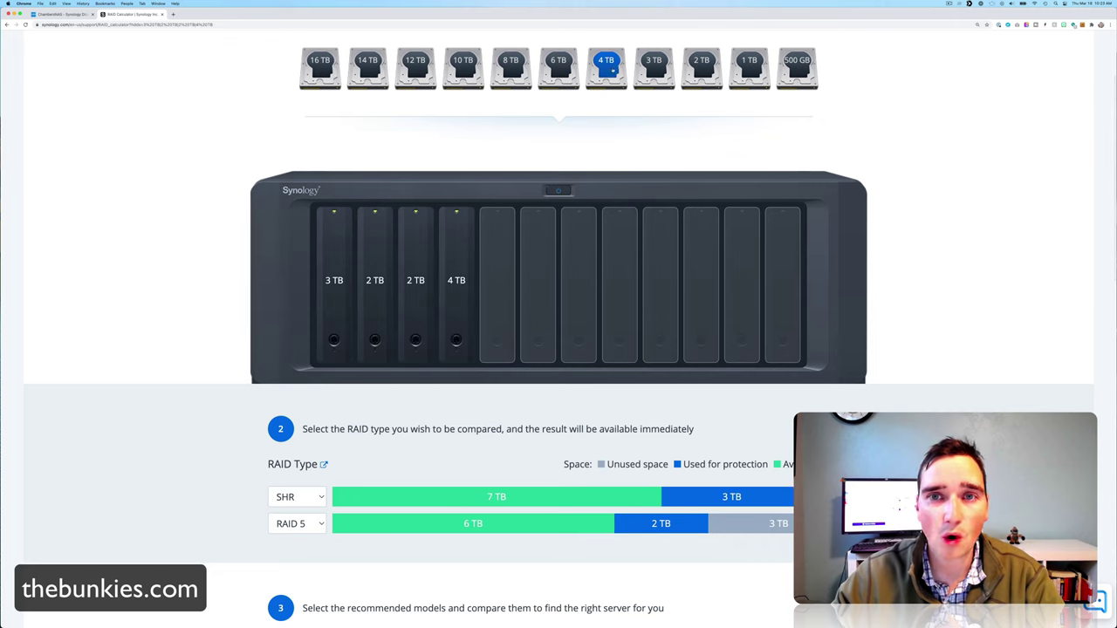
- Try a 3 TB drive in the calculator's fifth bay and replace it with a 4 TB drive
click(653, 68)
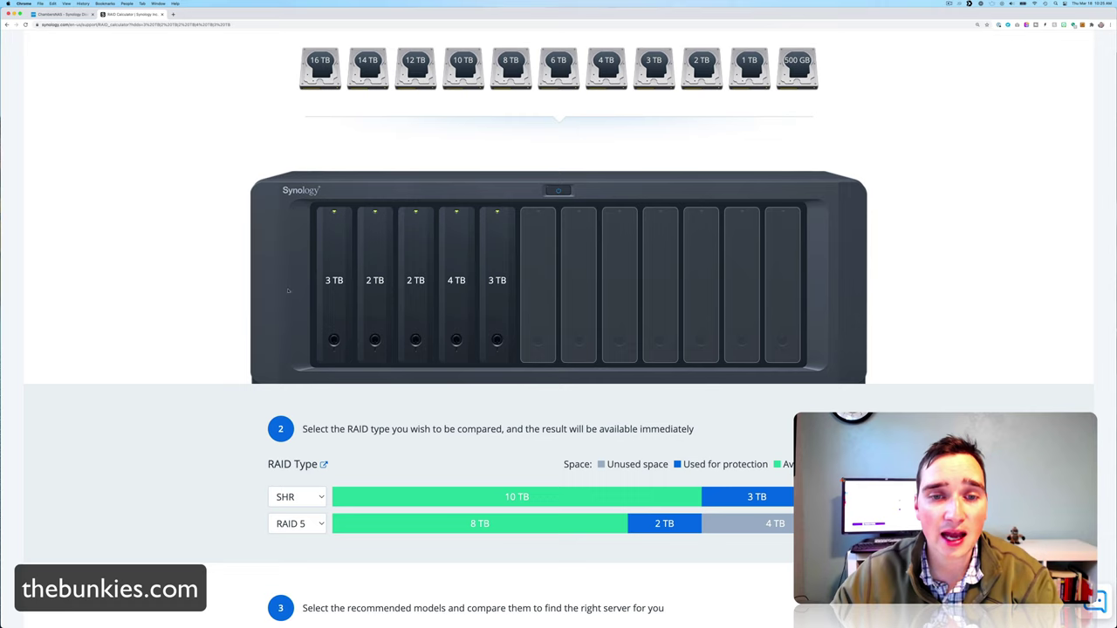
click(490, 286)
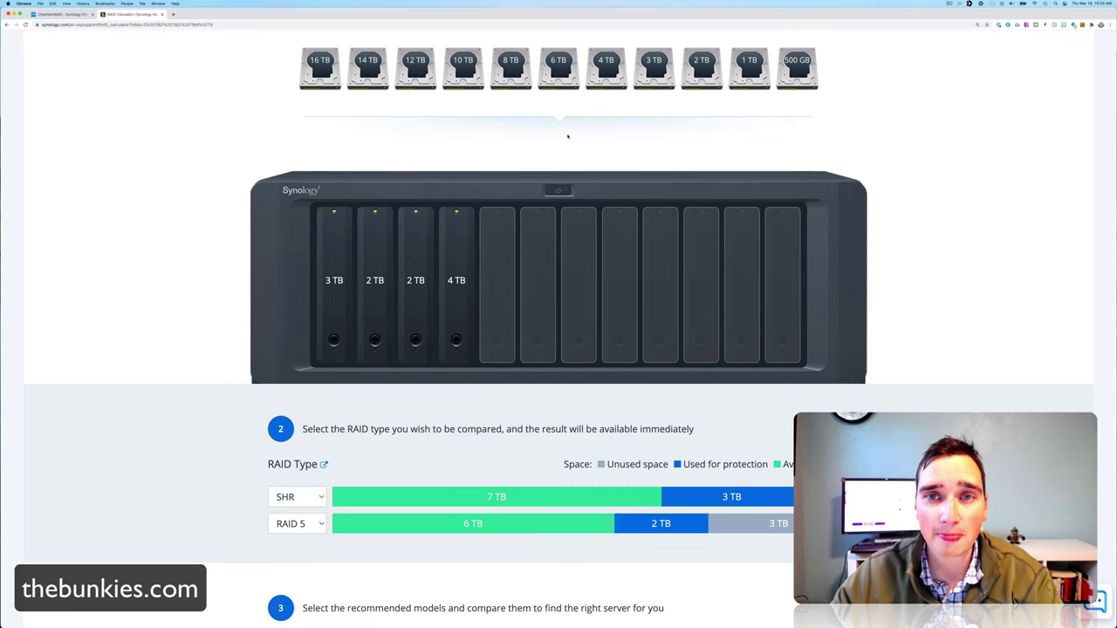
click(604, 74)
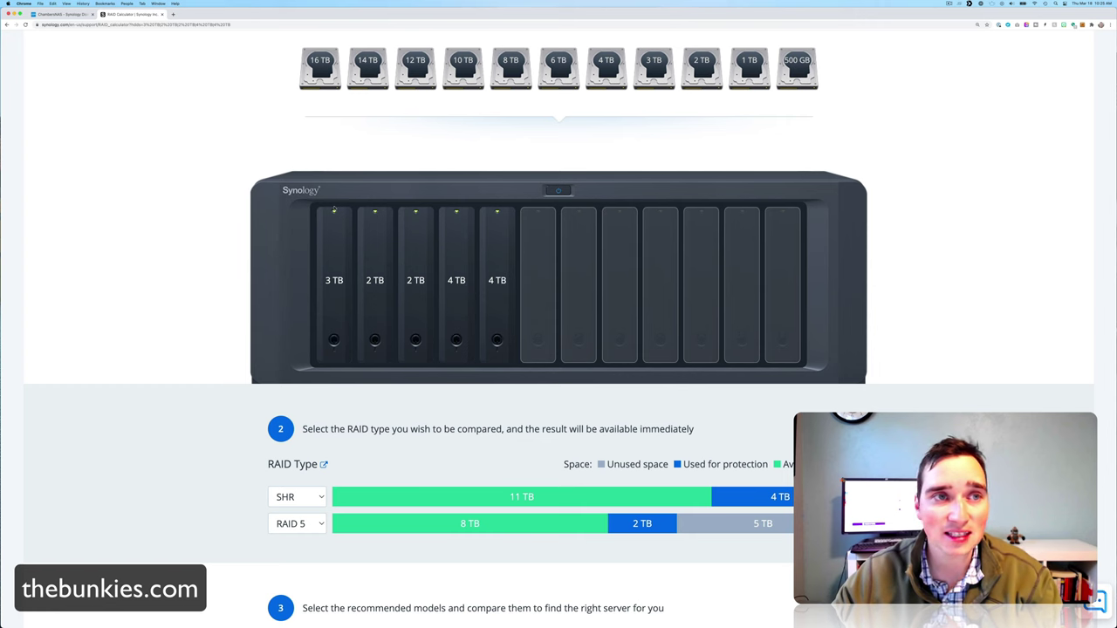
- Return to the NAS's Storage Manager, check the overview and volume details, and hide the desktop widgets
click(76, 15)
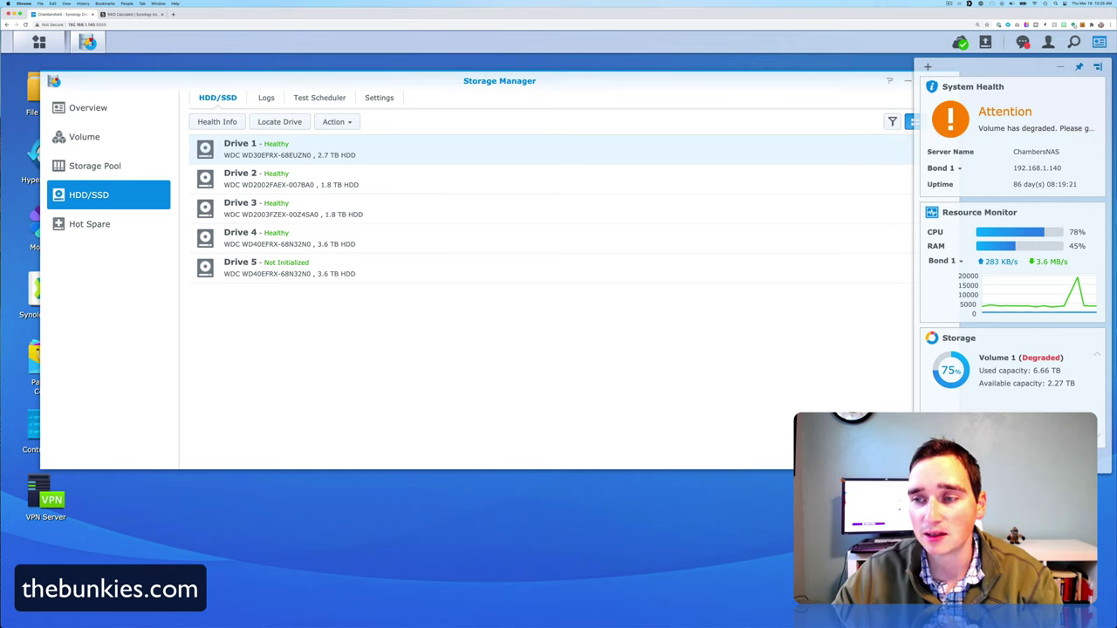
click(105, 108)
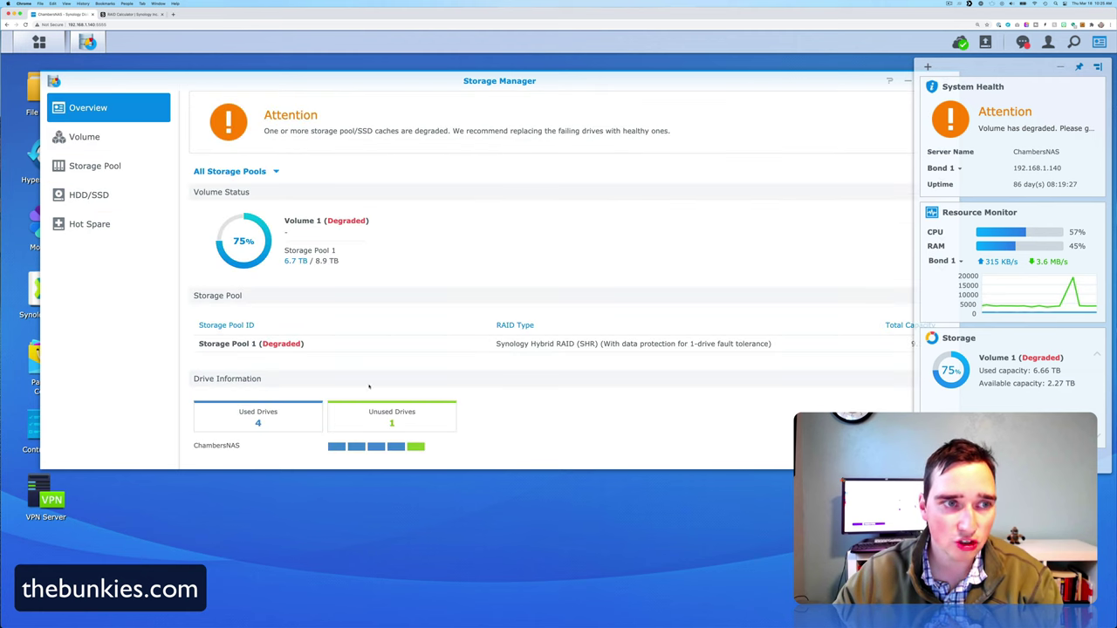
click(106, 132)
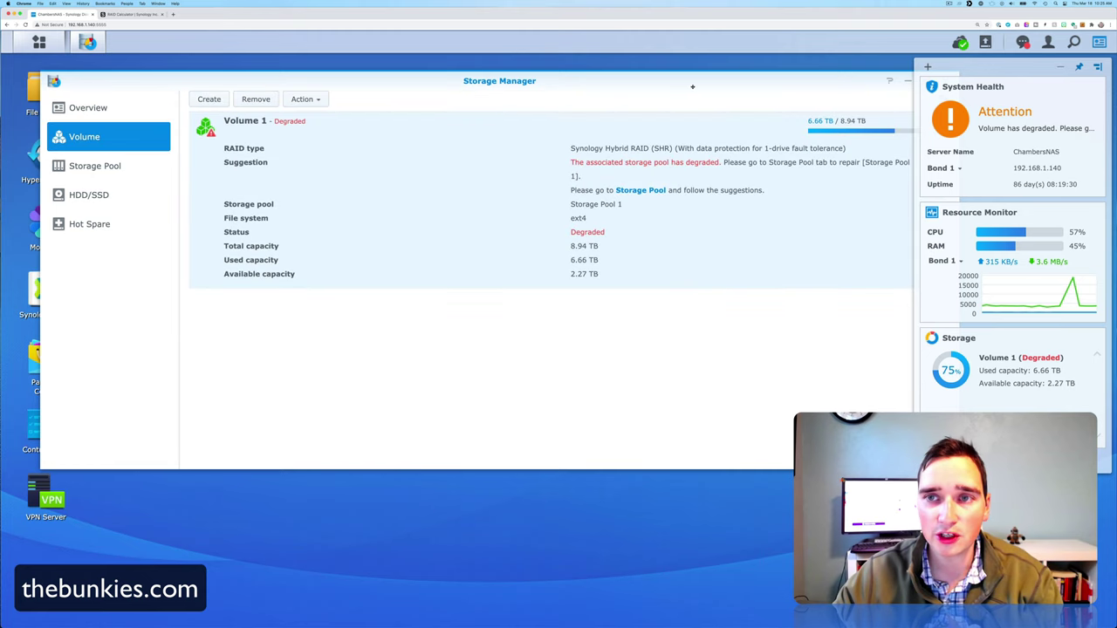
click(1060, 66)
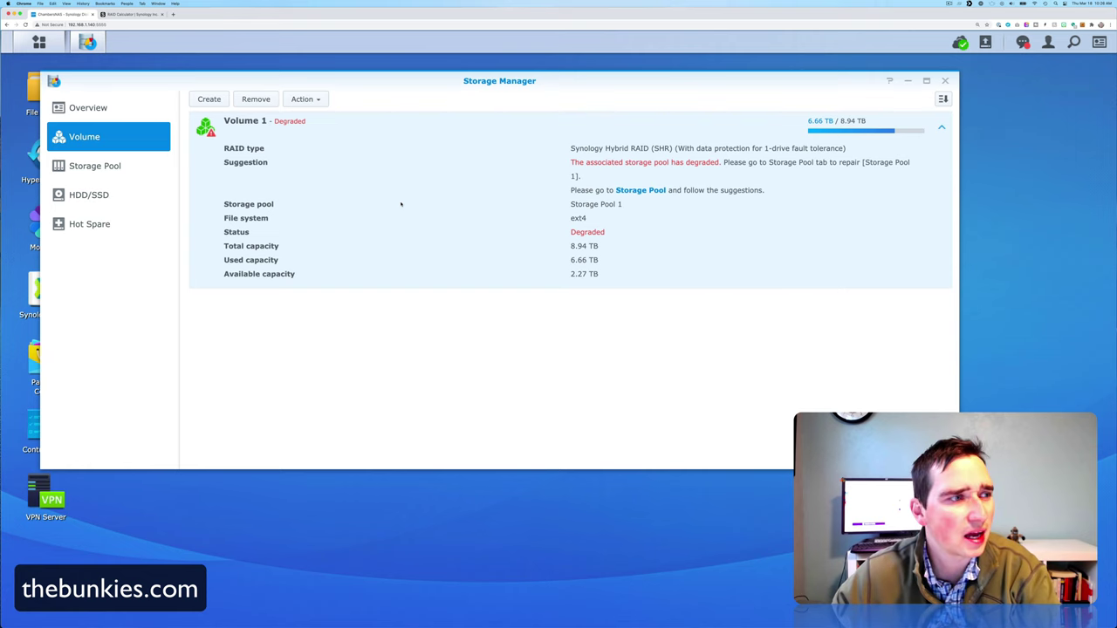
- Examine the storage pool's details, and expand Drive 5 to inspect its allocation and health information
click(120, 170)
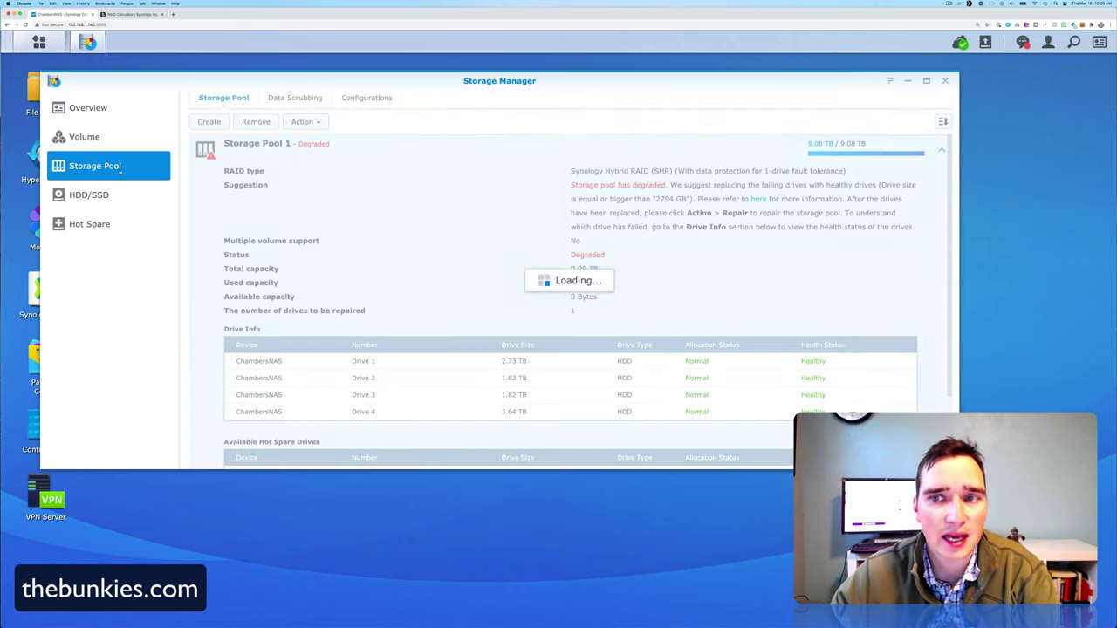
scroll(564, 217, down, 3)
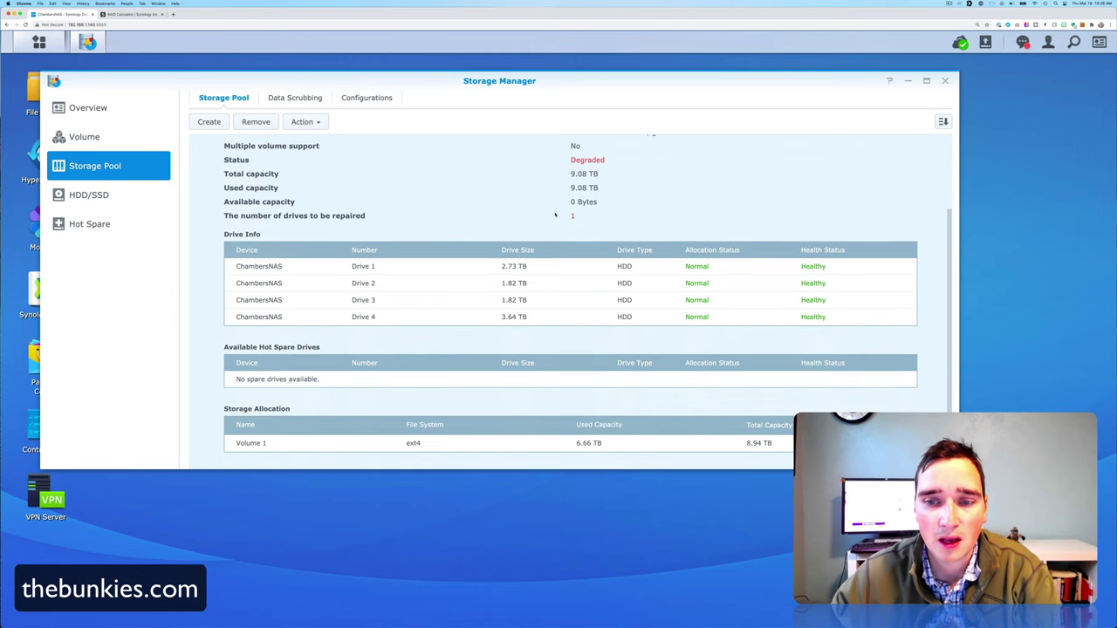
scroll(564, 217, up, 3)
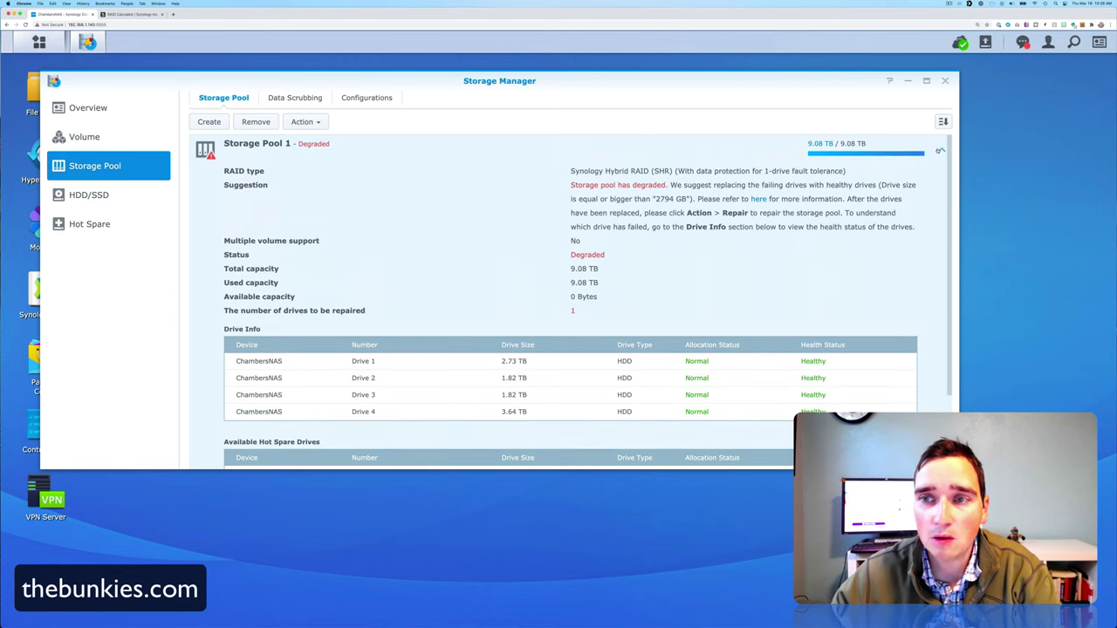
click(341, 162)
click(87, 195)
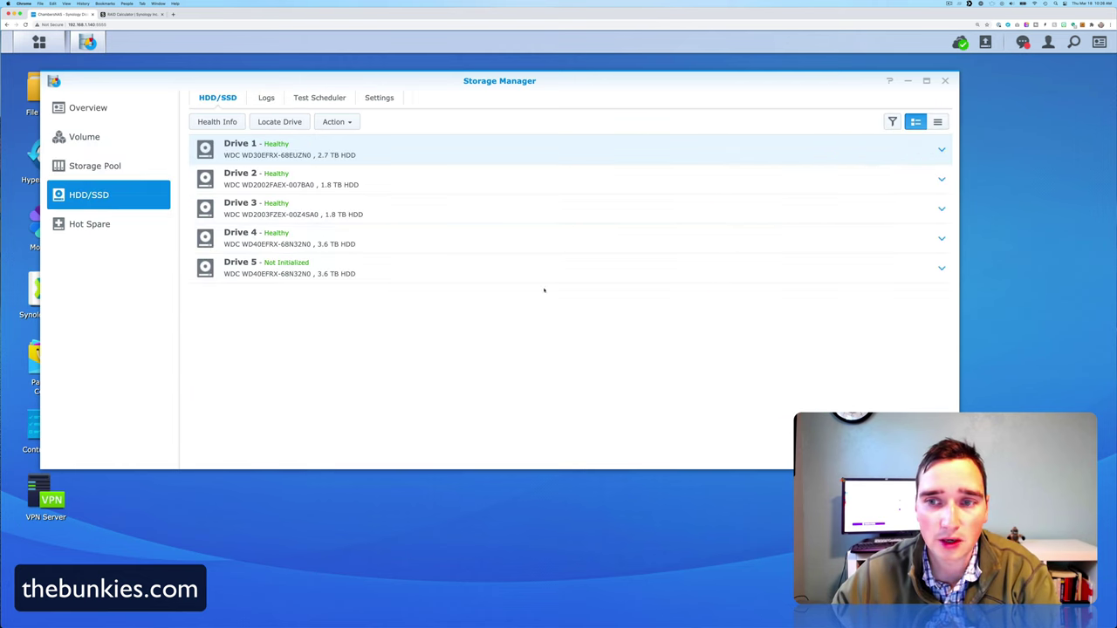
click(836, 277)
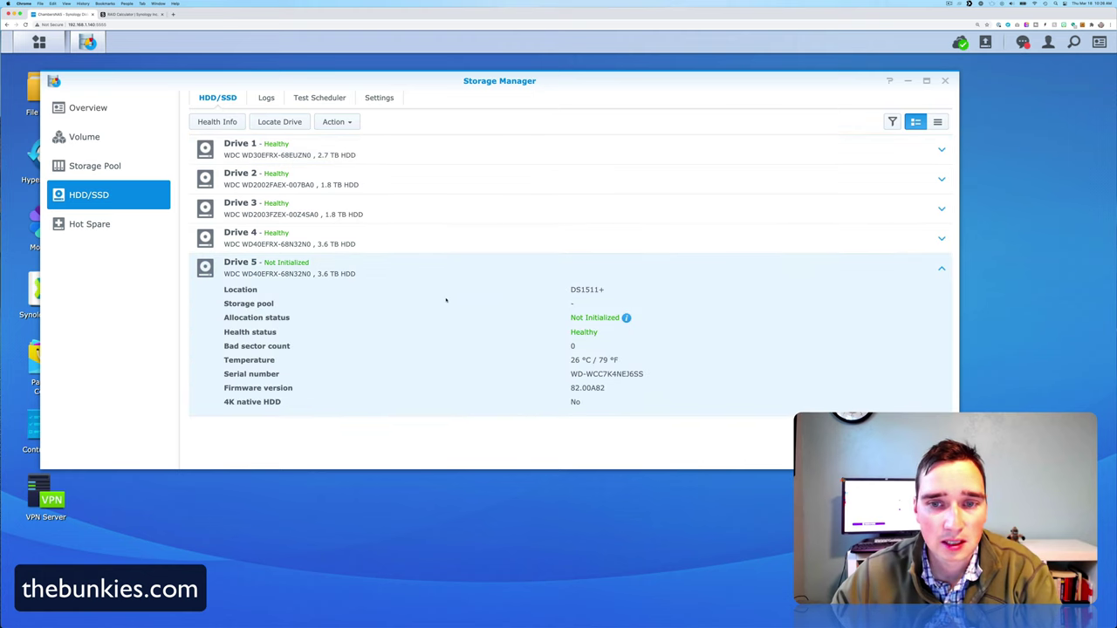
mouse_move(626, 318)
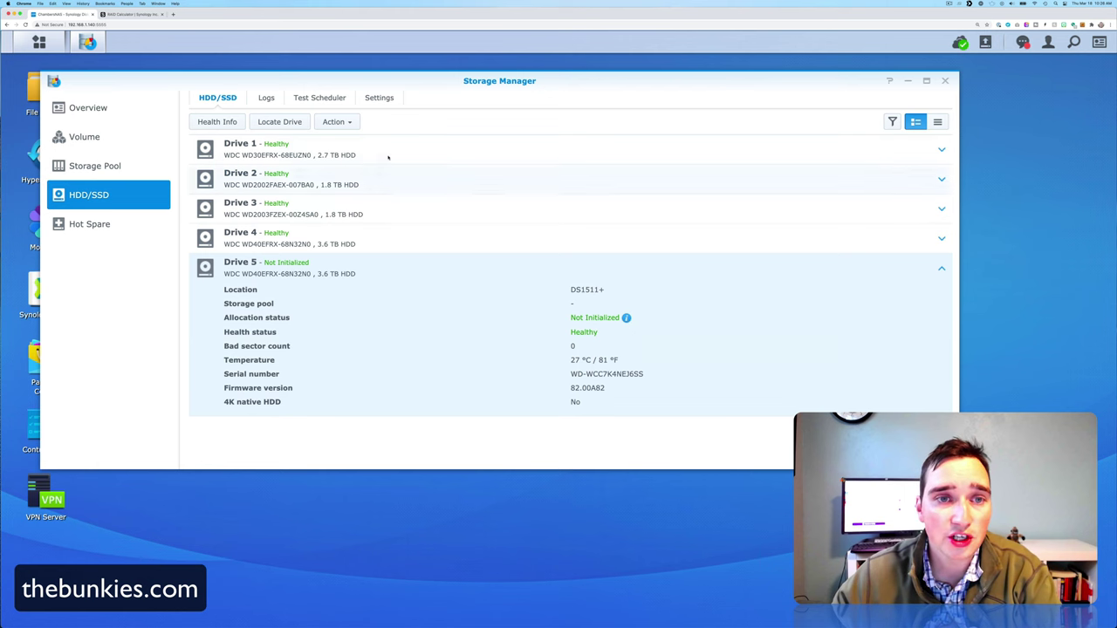
- Repair Storage Pool 1 with Drive 5, accepting that all data on the new drive is erased
click(337, 122)
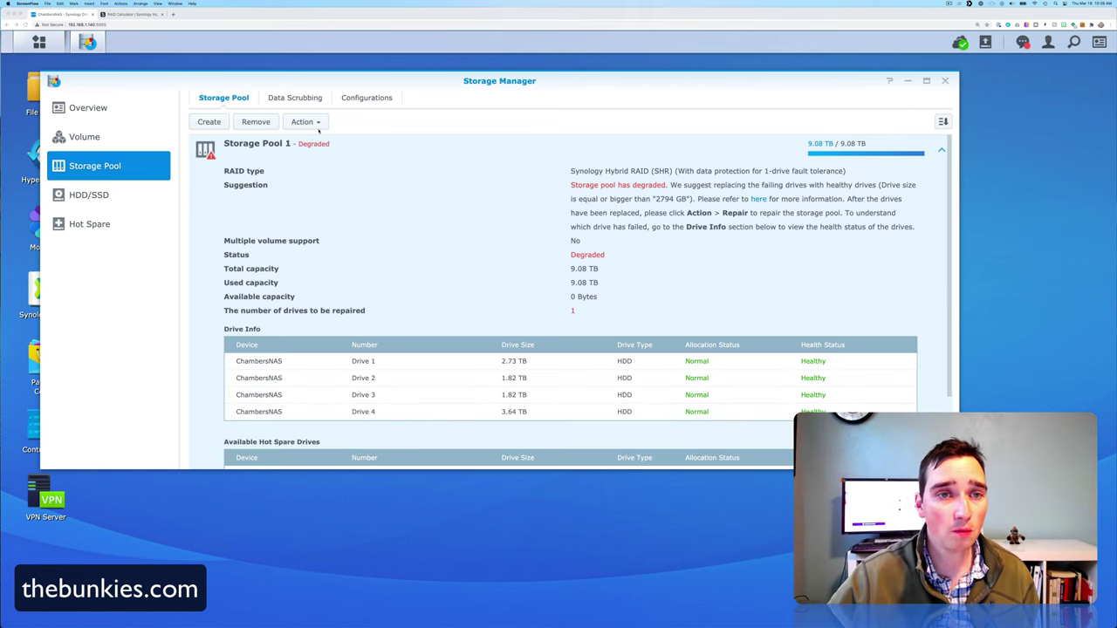
click(308, 123)
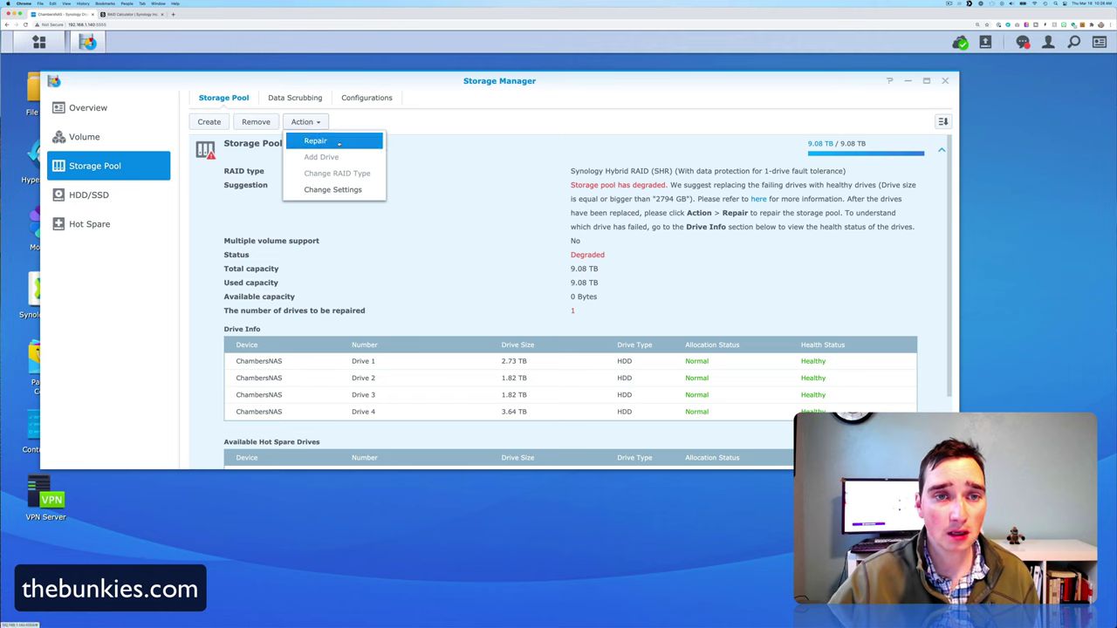
click(314, 141)
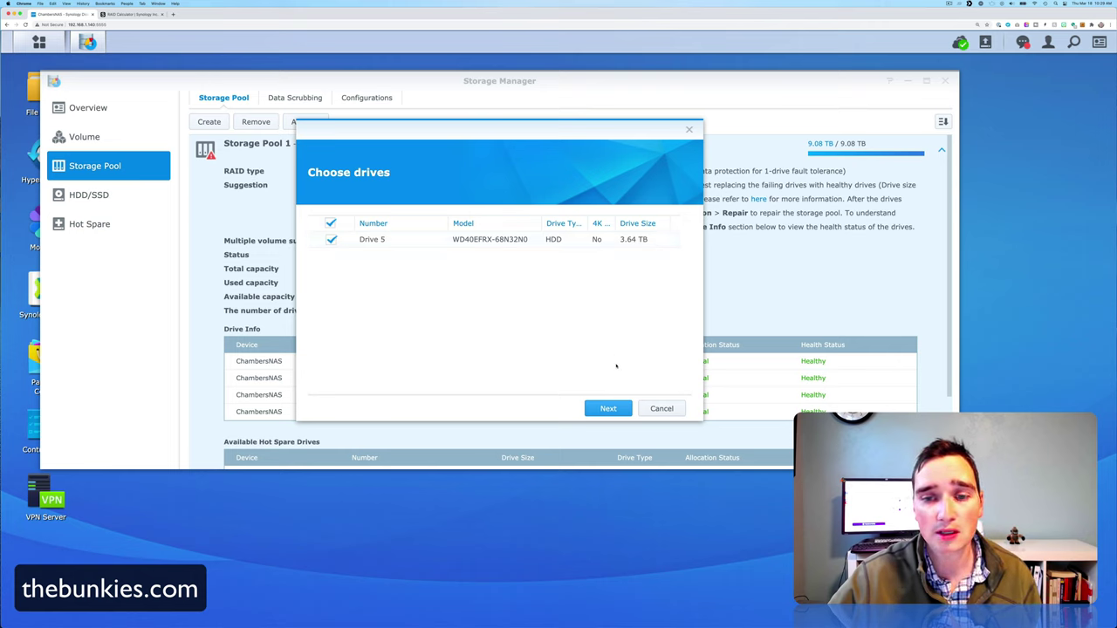
click(609, 409)
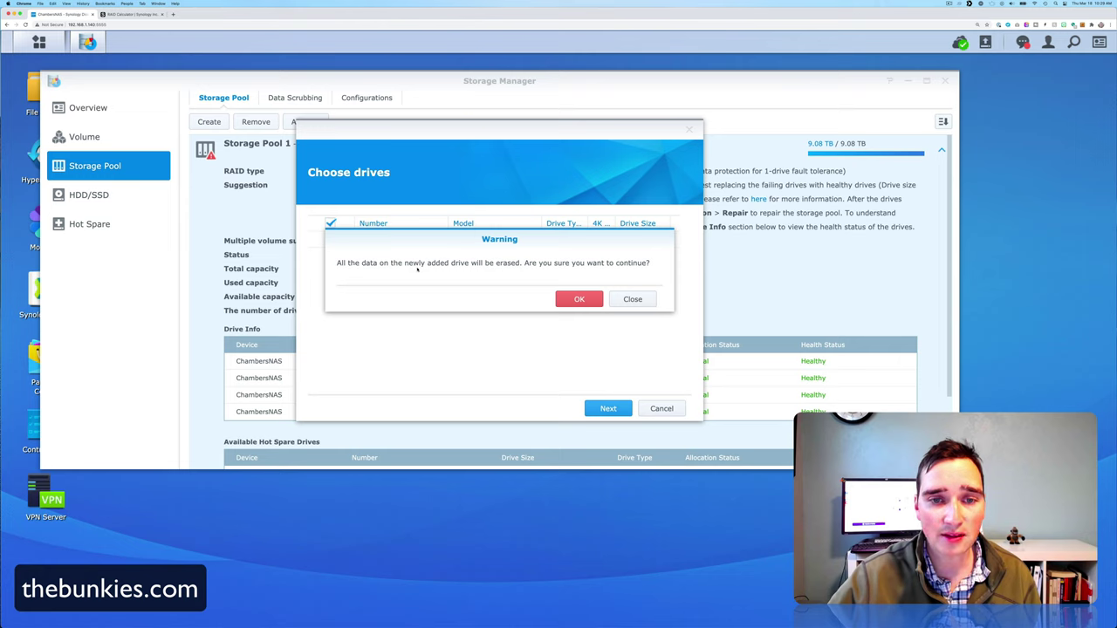
click(576, 297)
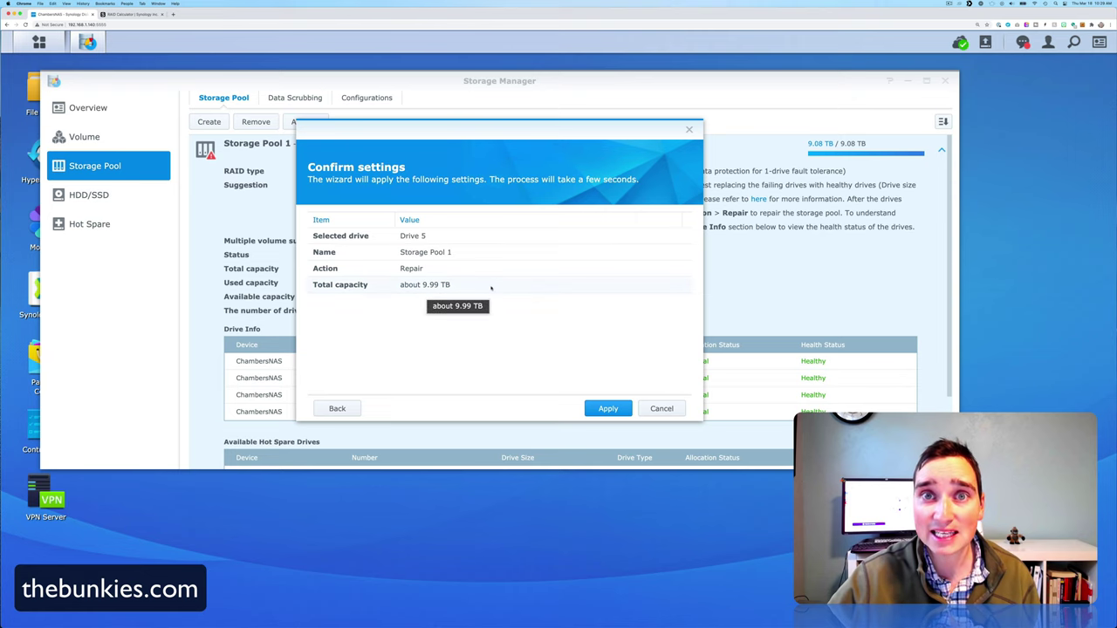
click(608, 409)
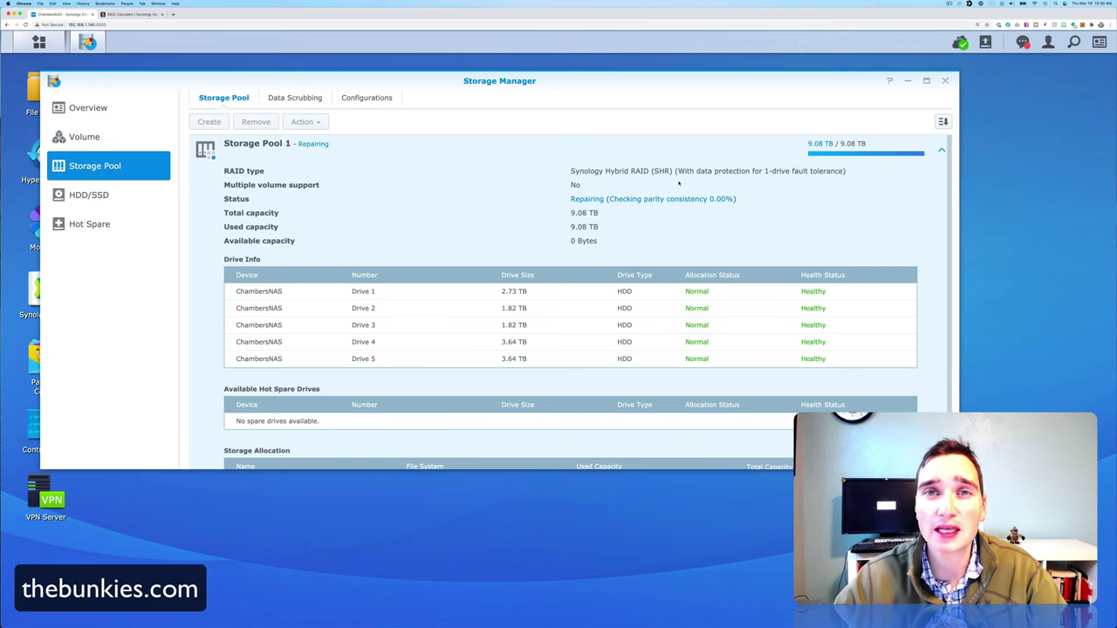
- Browse the Small and Midsize Business NAS models on the Synology website
click(131, 14)
scroll(280, 89, up, 3)
scroll(279, 90, down, 1)
click(129, 59)
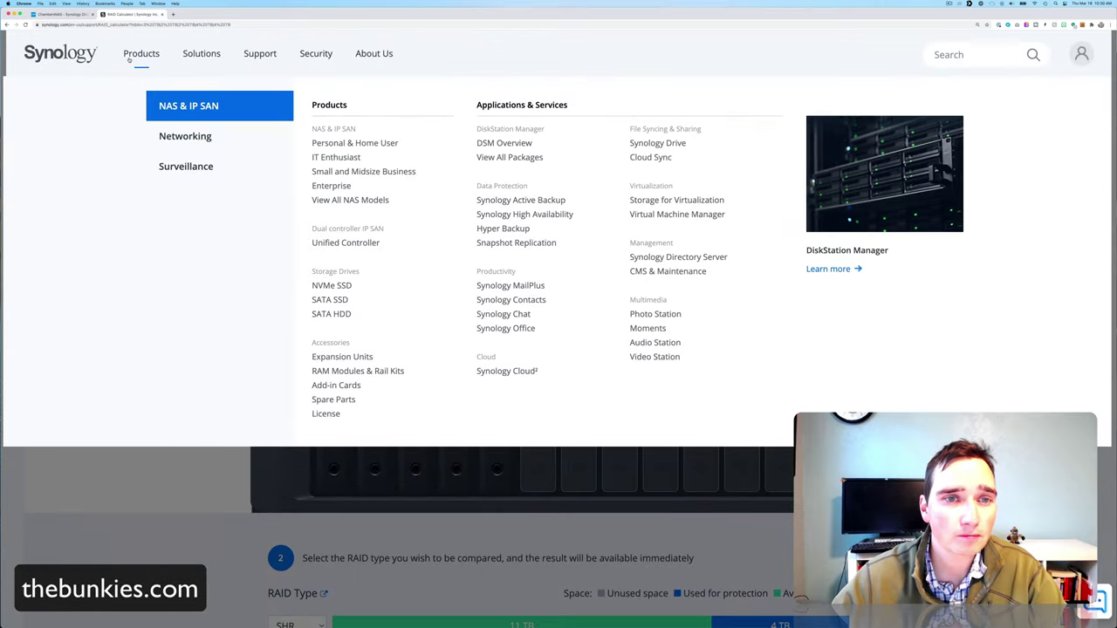
click(336, 171)
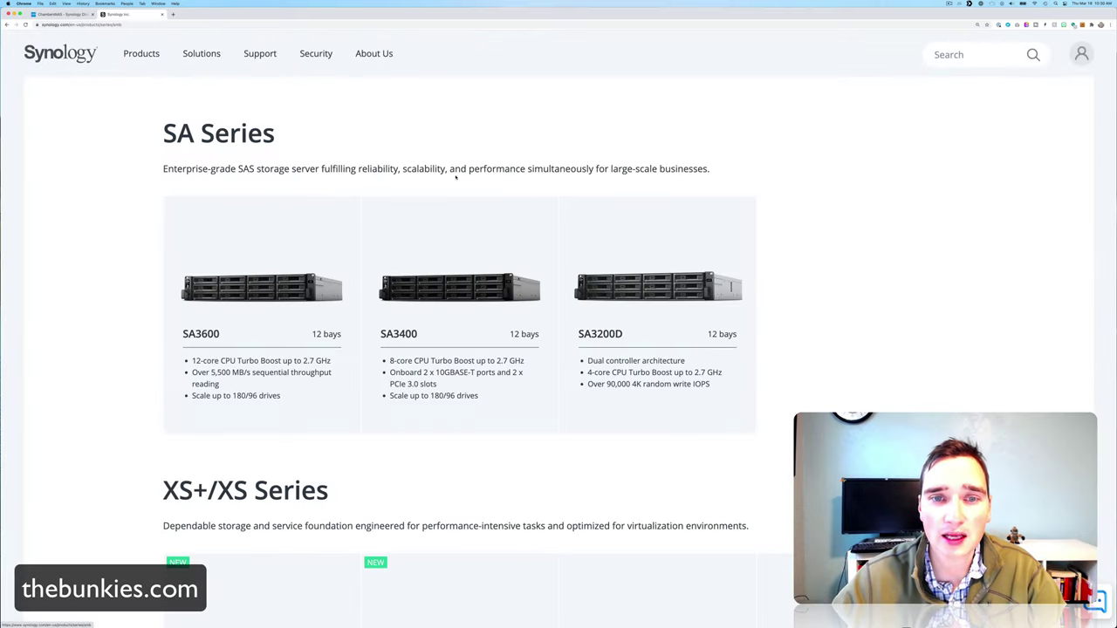
scroll(513, 220, down, 5)
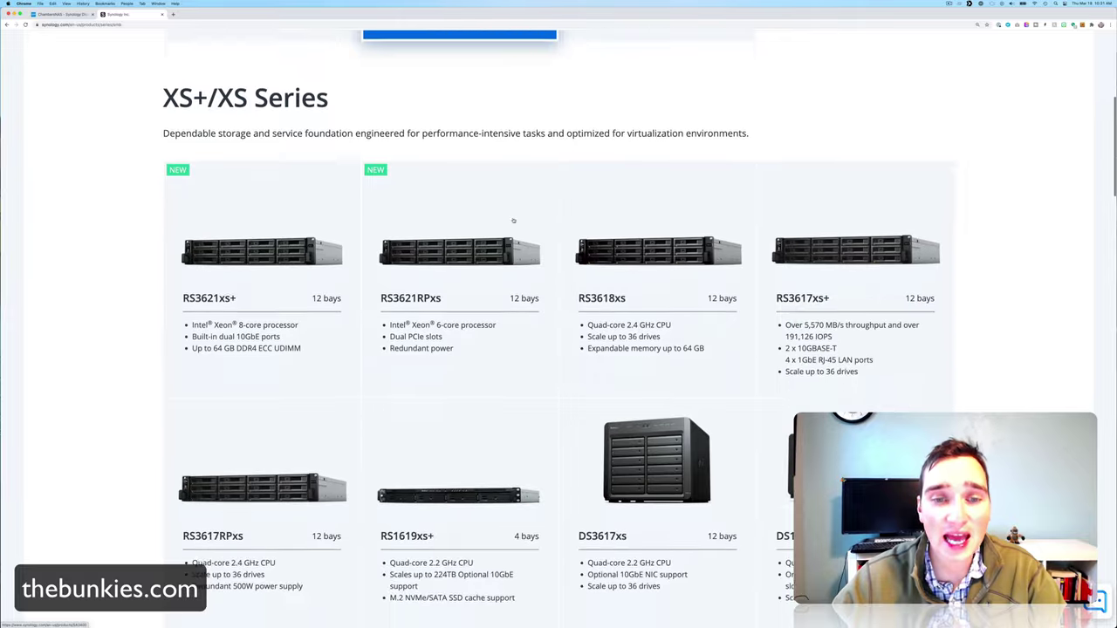
scroll(514, 221, down, 4)
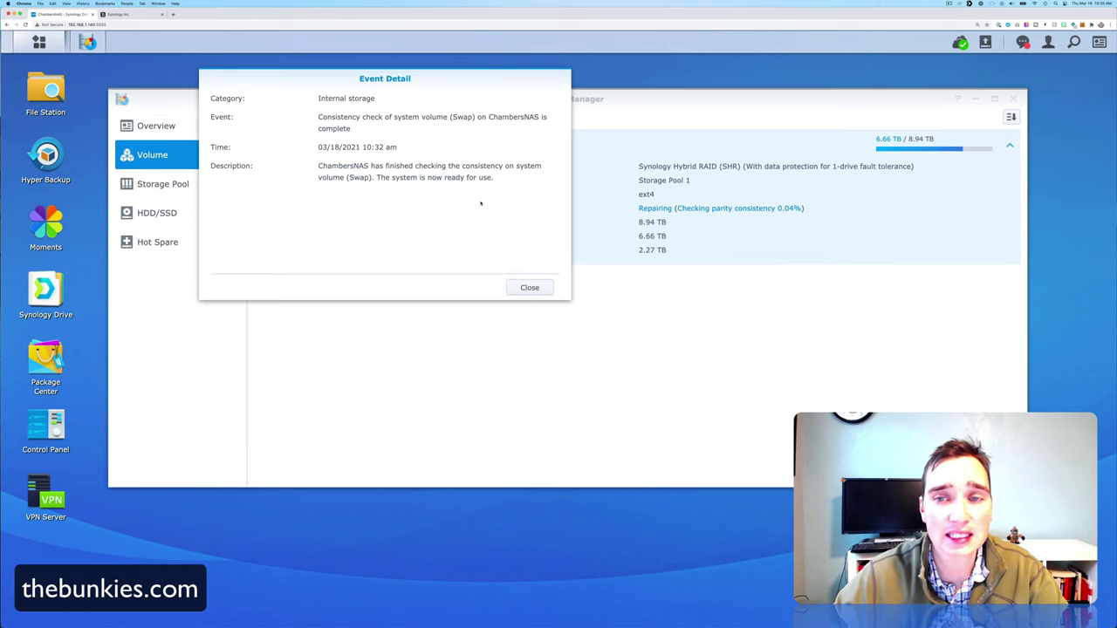
- Close the event detail and move Storage Manager clear of the notifications to review Storage Pool 1's status
click(530, 287)
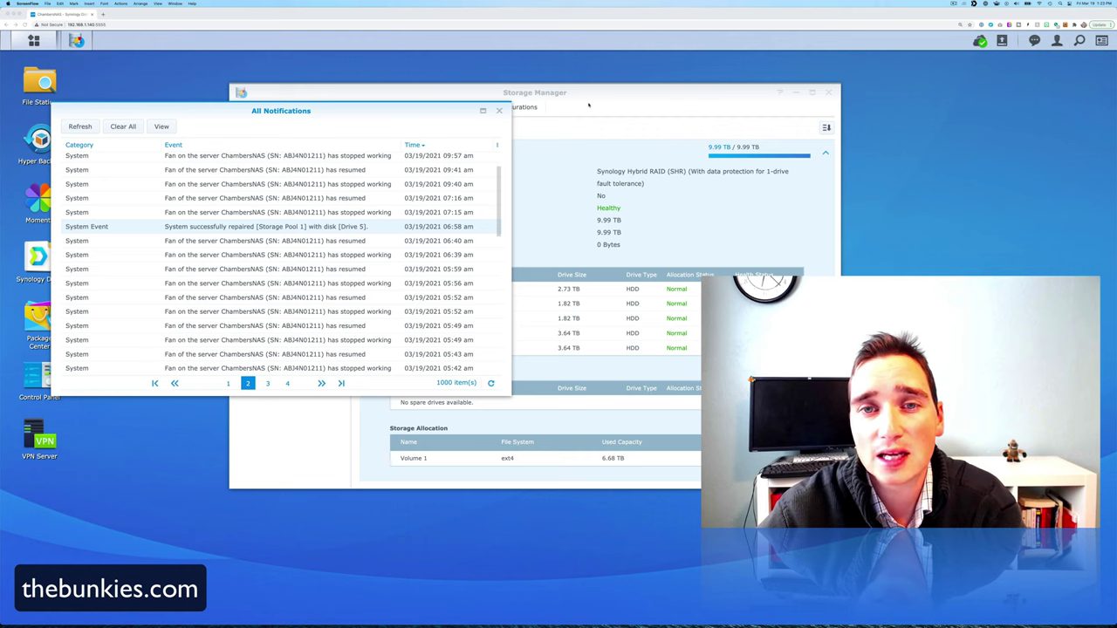
click(590, 158)
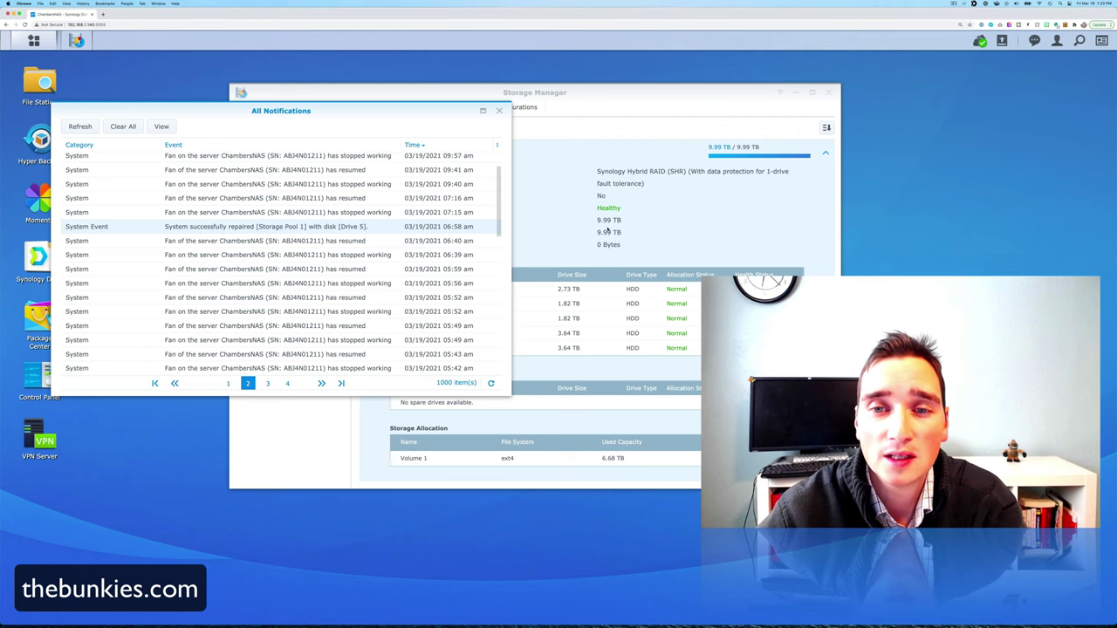
drag(602, 92, 784, 90)
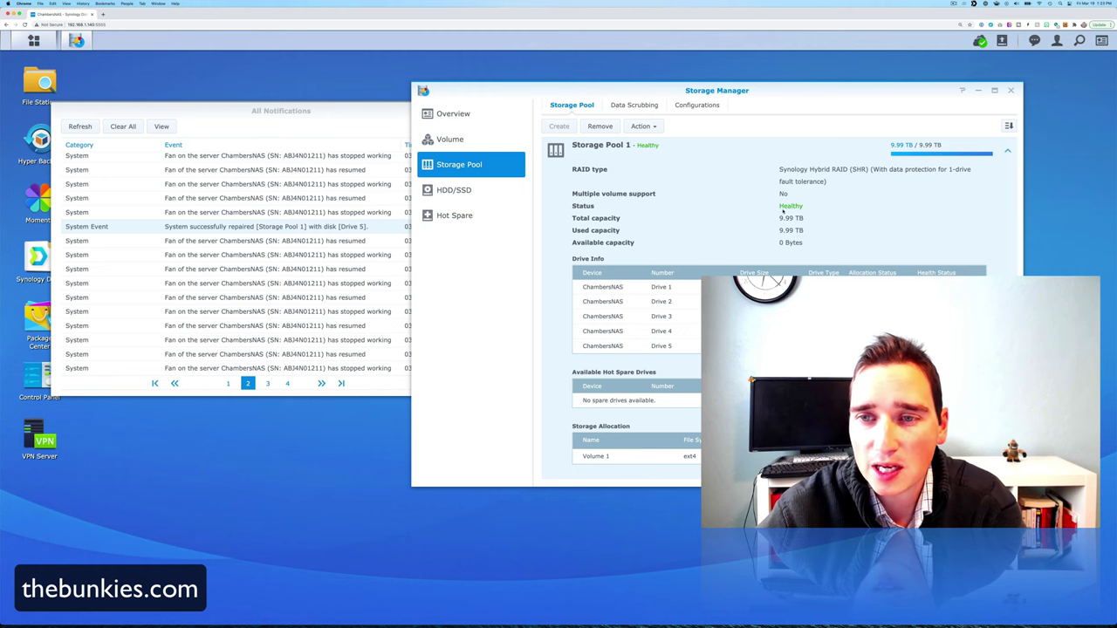